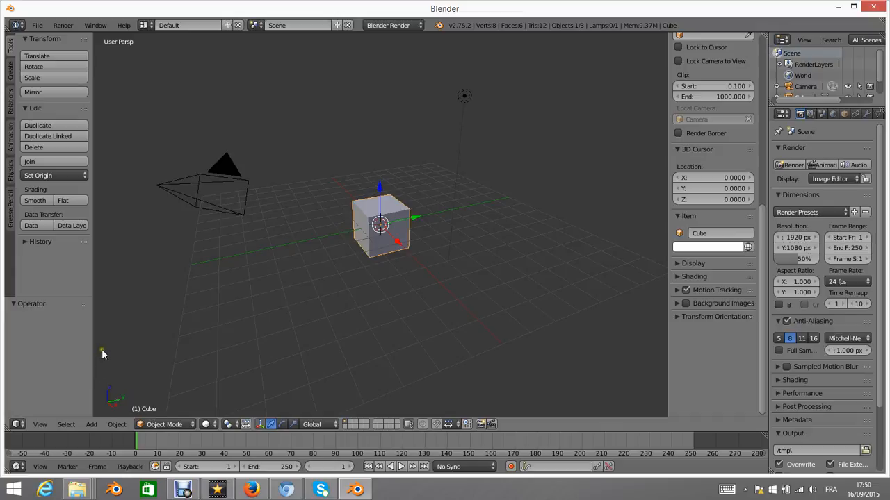
Step: Sketch a rectangle containing a computer mouse and the handwritten letters ALT with the grease pencil, beneath the camera in the 3D view
mouse_move(106, 349)
mouse_down()
mouse_move(106, 390)
mouse_move(142, 412)
mouse_move(245, 411)
mouse_move(249, 356)
mouse_move(195, 341)
mouse_move(108, 344)
mouse_move(142, 404)
mouse_move(142, 346)
mouse_move(119, 374)
mouse_move(141, 373)
mouse_move(133, 356)
mouse_move(135, 374)
mouse_move(158, 369)
mouse_move(164, 387)
mouse_move(157, 381)
mouse_move(174, 391)
mouse_move(196, 395)
mouse_move(206, 366)
mouse_move(201, 396)
mouse_move(213, 384)
mouse_up()
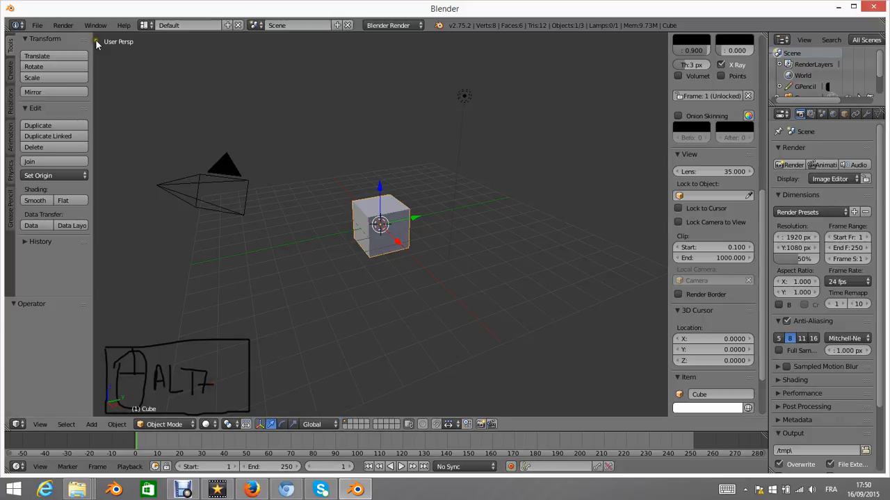
Step: Open the add-ons section of the user preferences and search for "scree" to find the Screencast Keys add-on
click(37, 26)
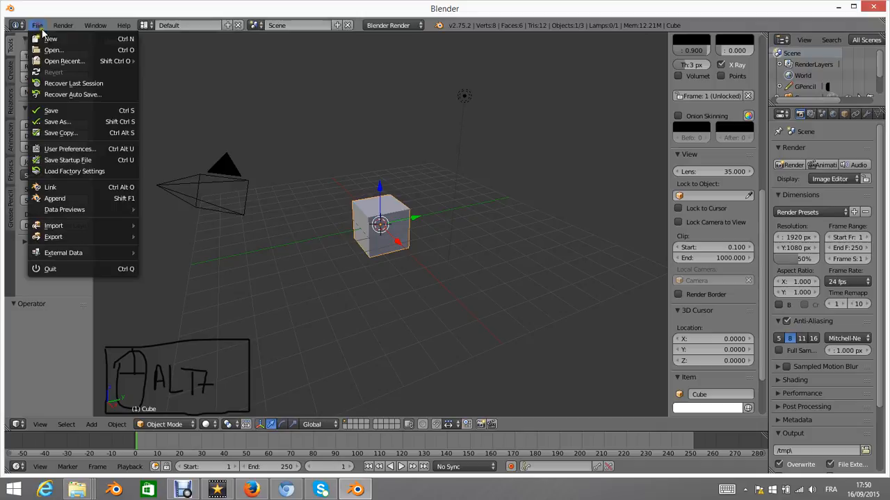
click(65, 148)
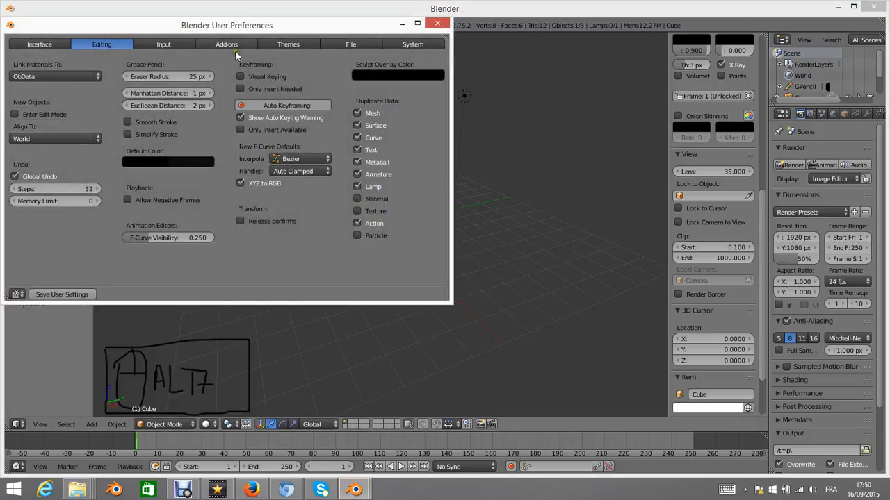
click(235, 47)
click(50, 61)
text(sc)
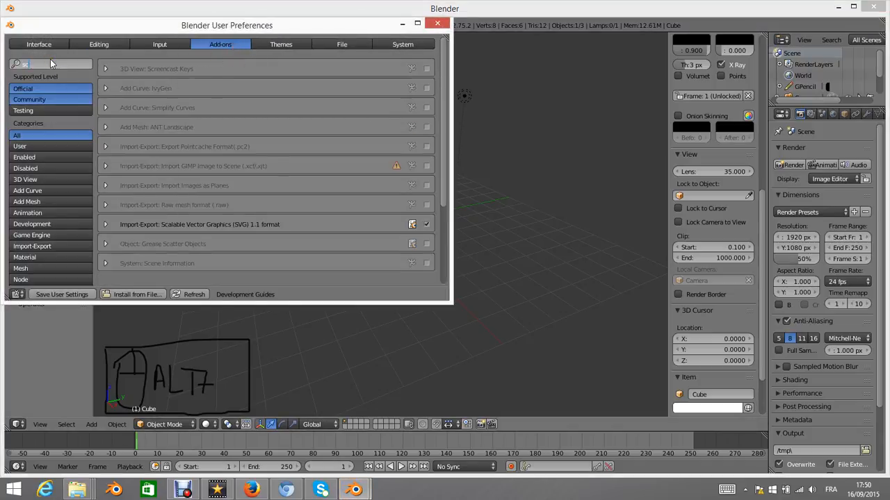
text(ree)
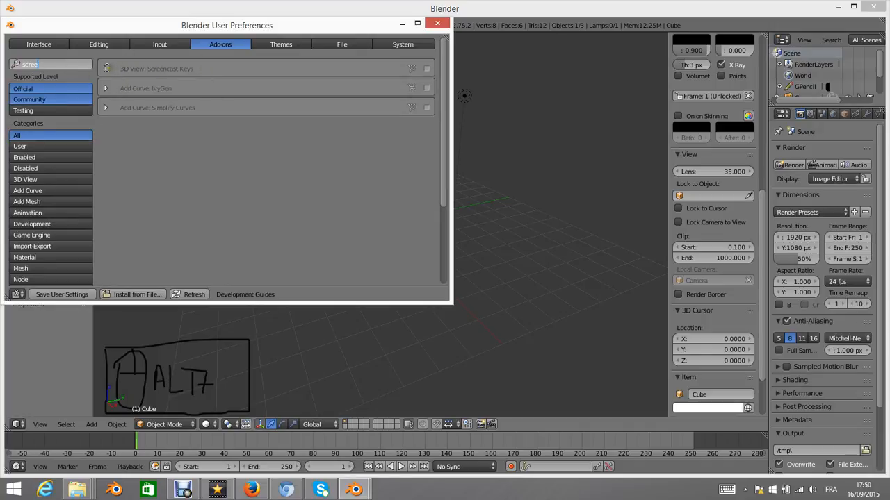
click(107, 68)
click(106, 68)
click(106, 68)
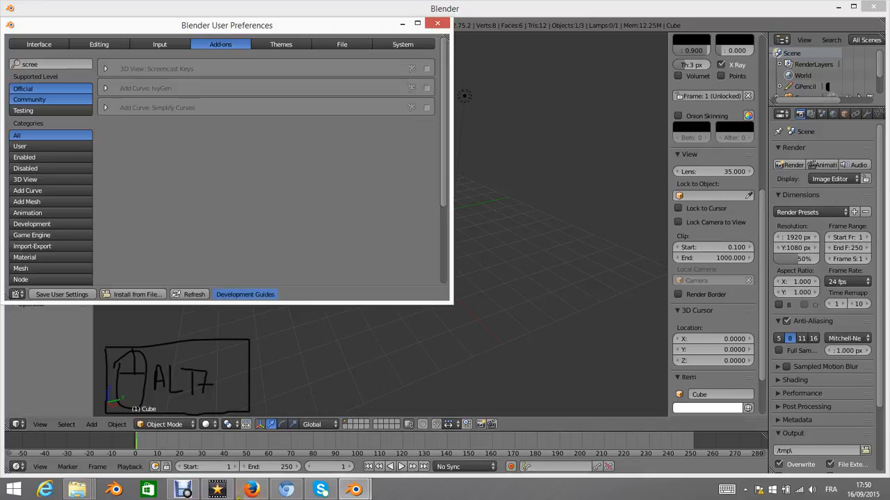
Step: Switch to Firefox, search Google for "blender screencast key" and open the Blender Wiki page for the Screencast Key Status Tool
click(252, 490)
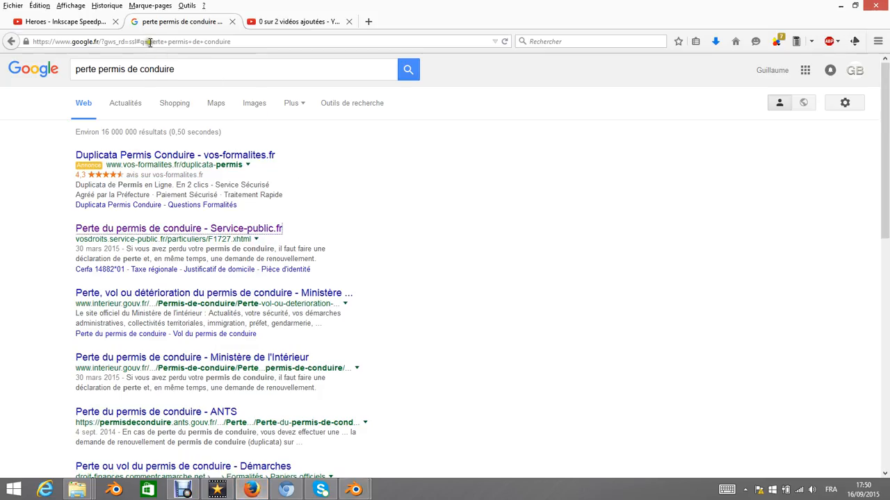
click(186, 72)
drag(201, 78, 11, 64)
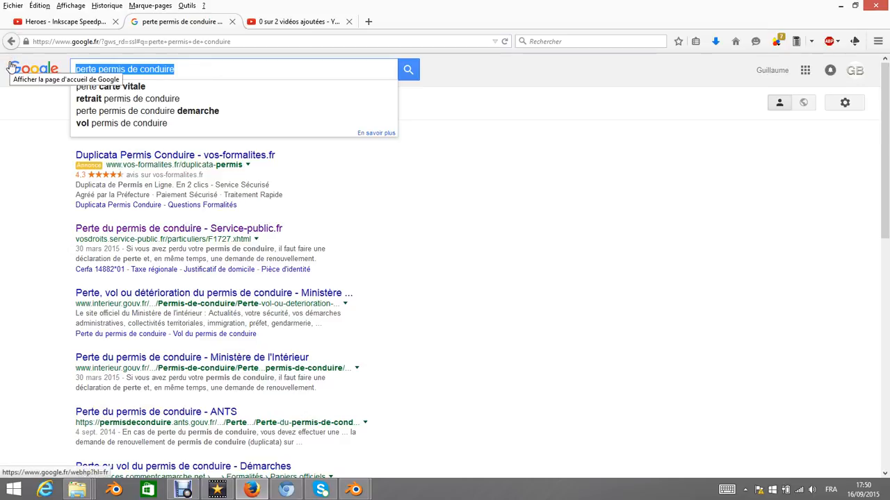
text(blender screencast)
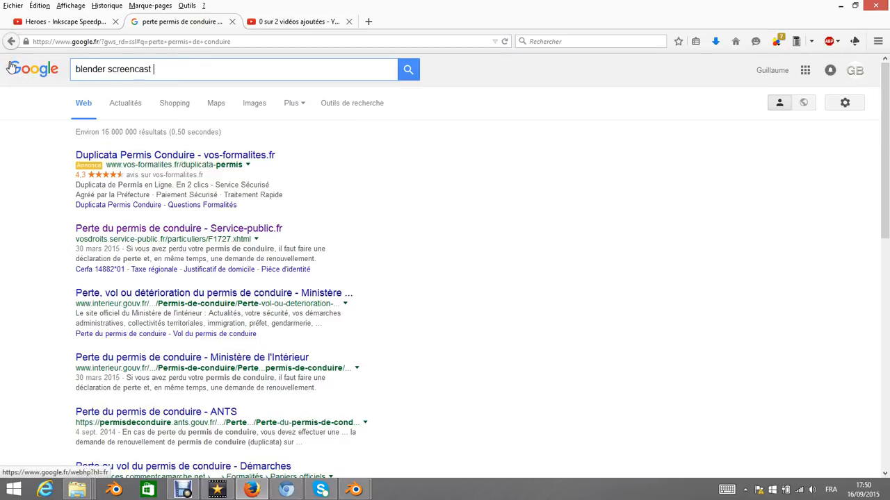
text( key)
key(Return)
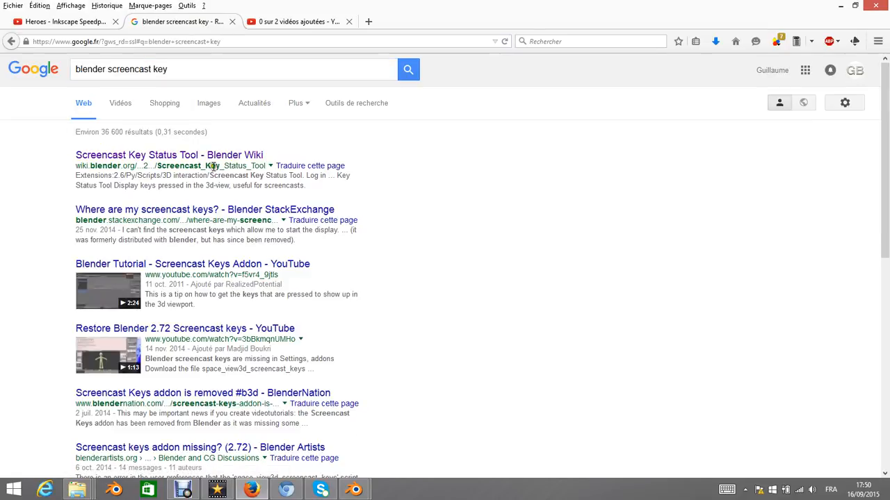
click(151, 157)
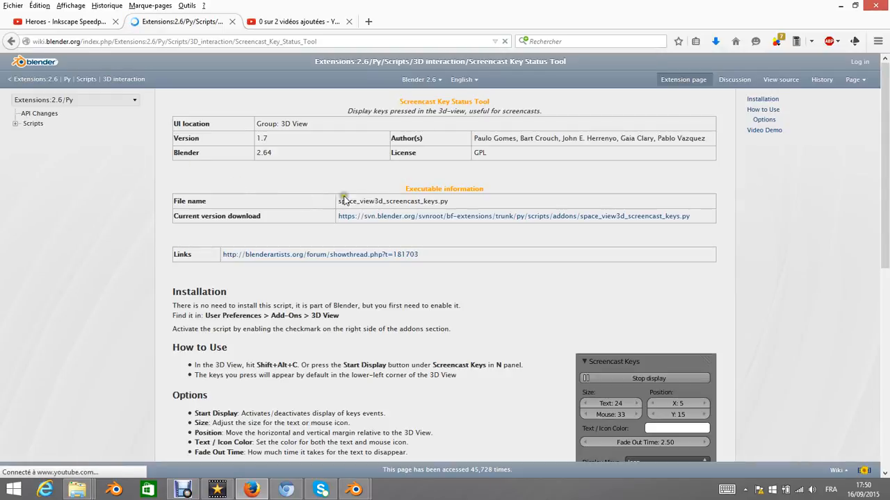
Step: Review the wiki page's add-on options, settings screenshot and video demo
scroll(480, 222, down, 5)
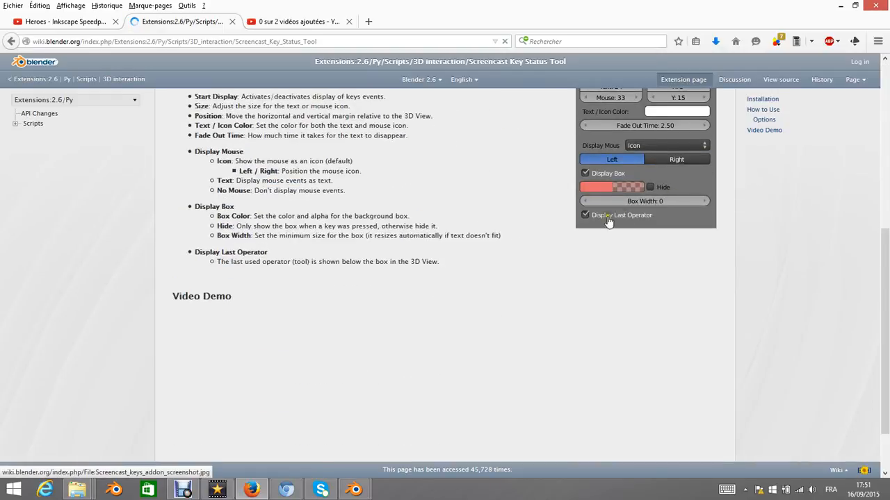
scroll(770, 294, up, 1)
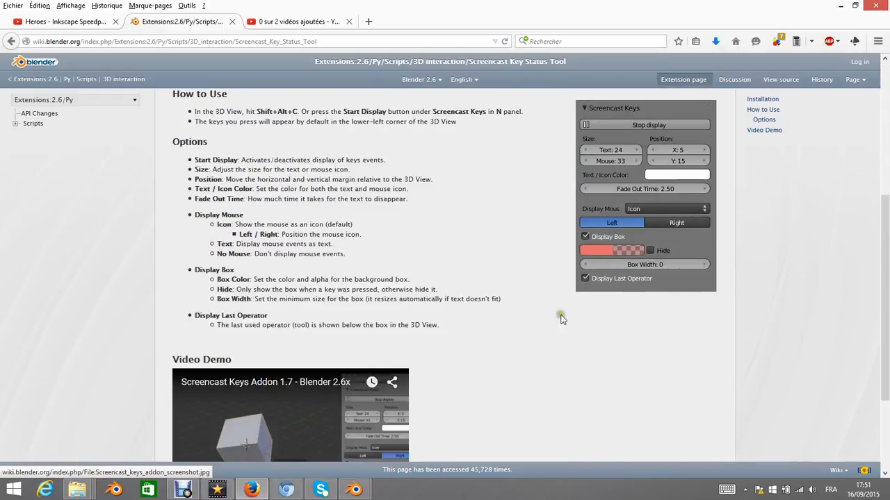
scroll(494, 199, down, 2)
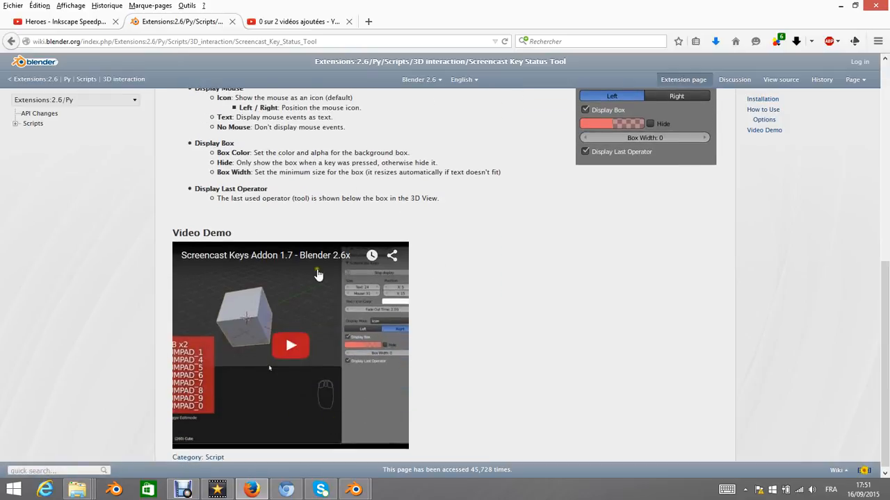
scroll(459, 275, up, 6)
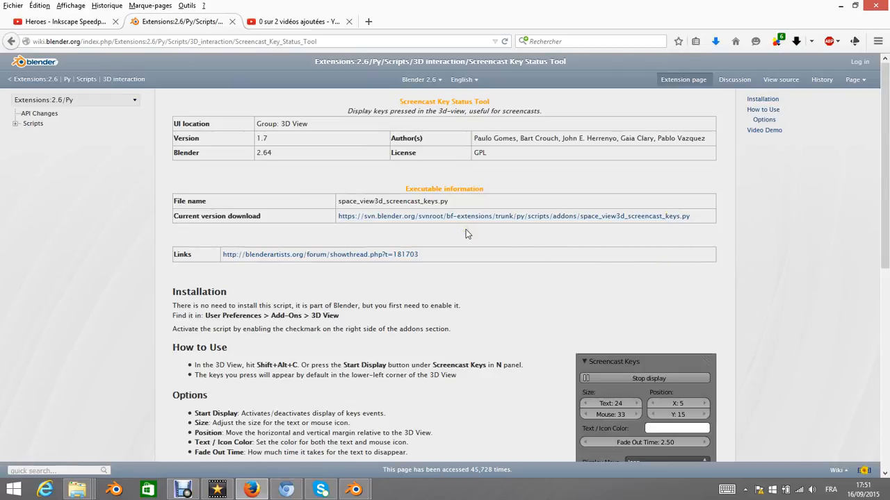
Step: Open the current version of space_view3d_screencast_keys.py from its download link and look through the script's source code
click(445, 217)
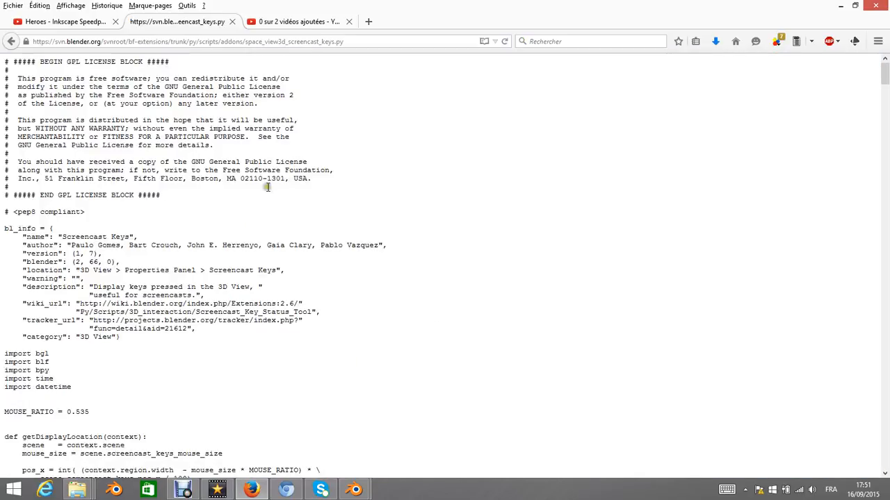
scroll(331, 192, down, 15)
scroll(330, 194, down, 20)
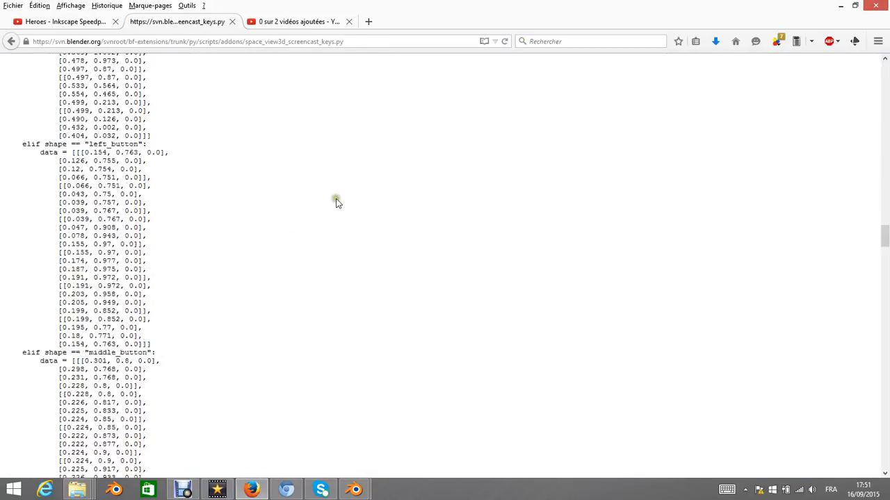
scroll(332, 202, down, 20)
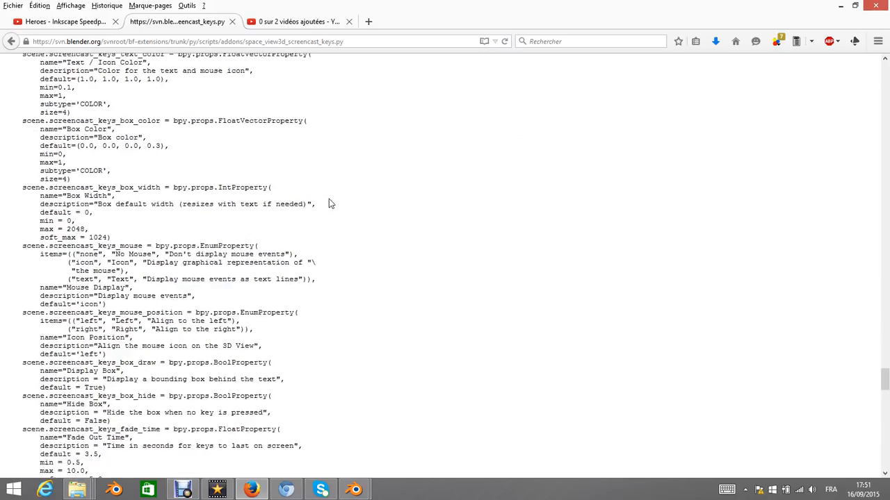
scroll(331, 203, down, 10)
scroll(321, 205, up, 20)
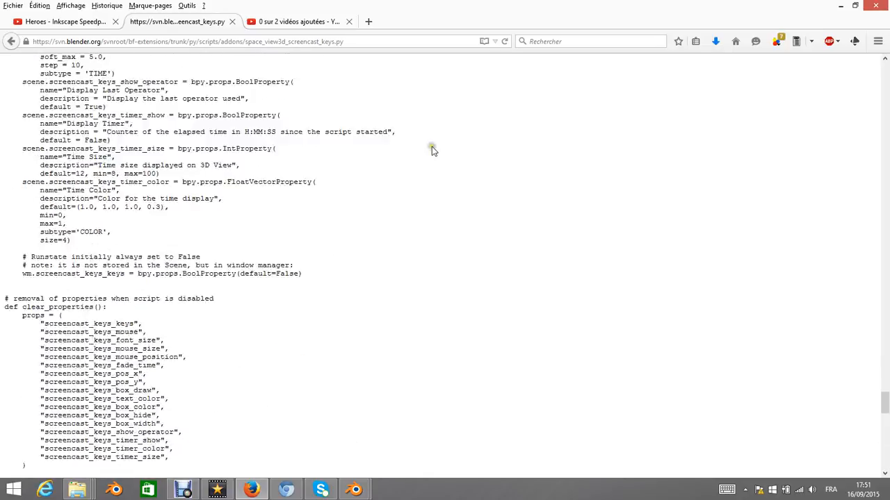
scroll(430, 150, up, 20)
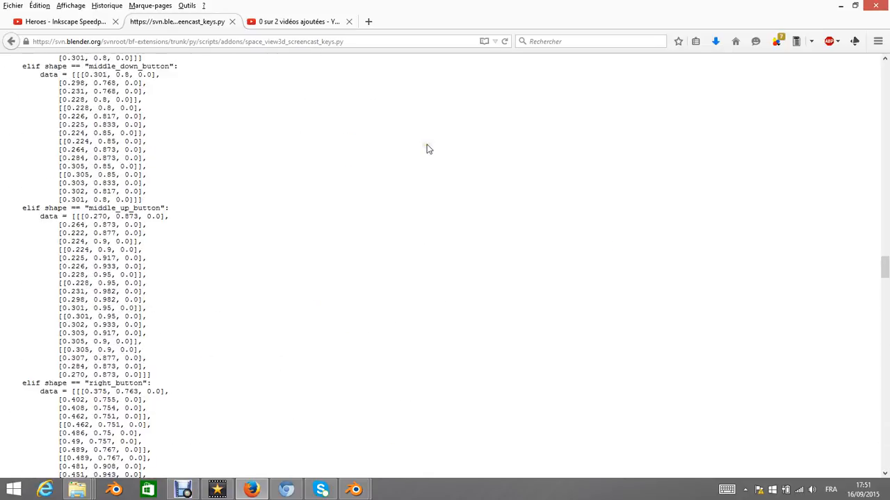
scroll(425, 148, up, 20)
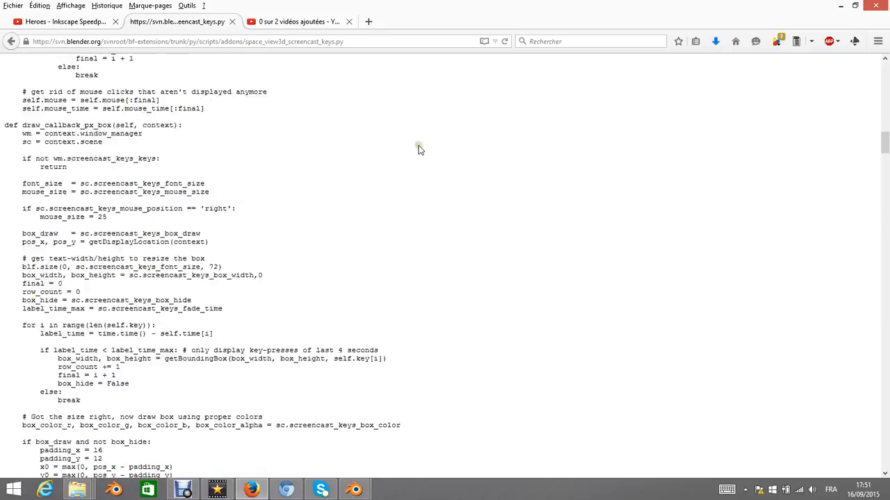
Step: Return to the wiki page and check the save options offered for the script's download link, closing them without choosing one
click(10, 41)
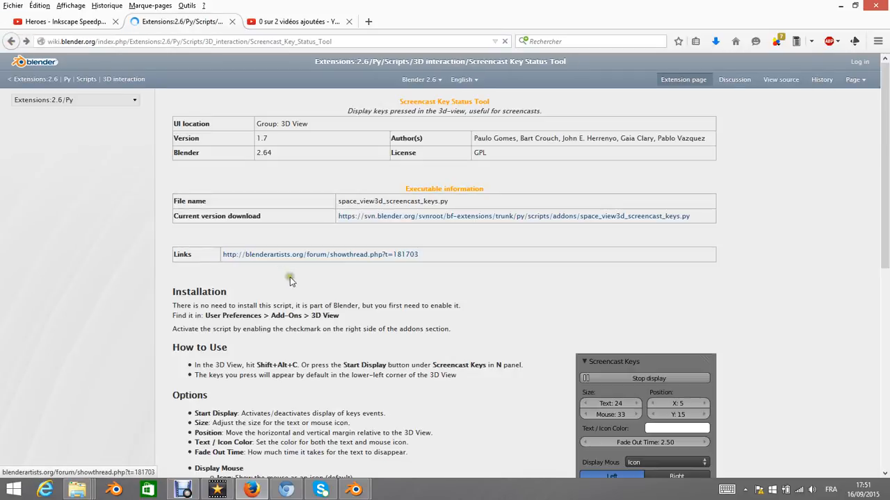
right_click(393, 219)
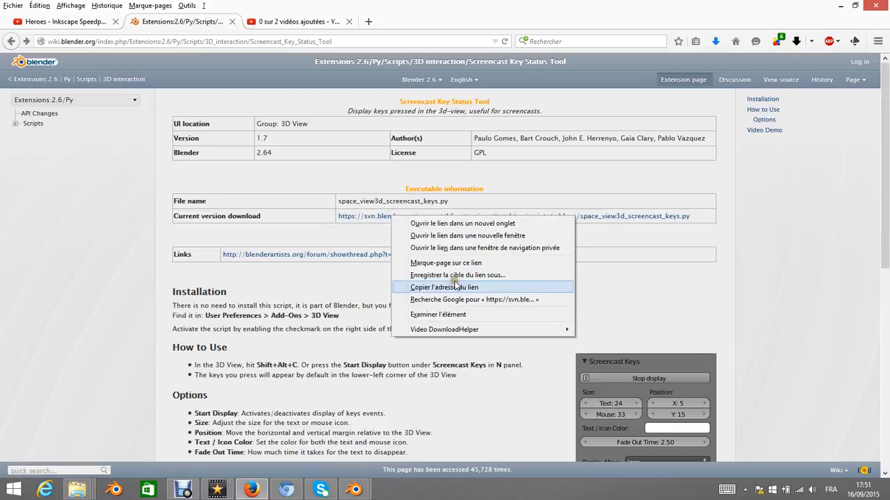
click(296, 203)
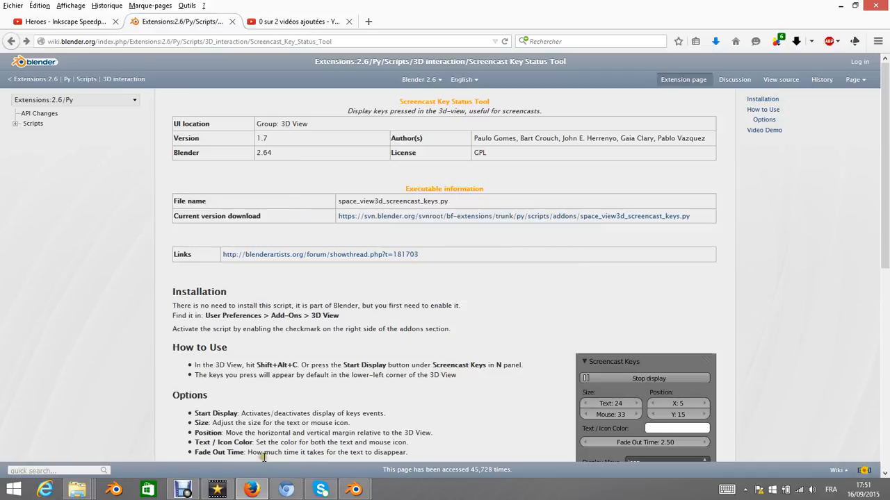
Step: Switch to Blender User Preferences, start installing an add-on from file, and browse to Documents\BLENDER\RESSOURCES\Add-on
mouse_move(354, 490)
click(417, 425)
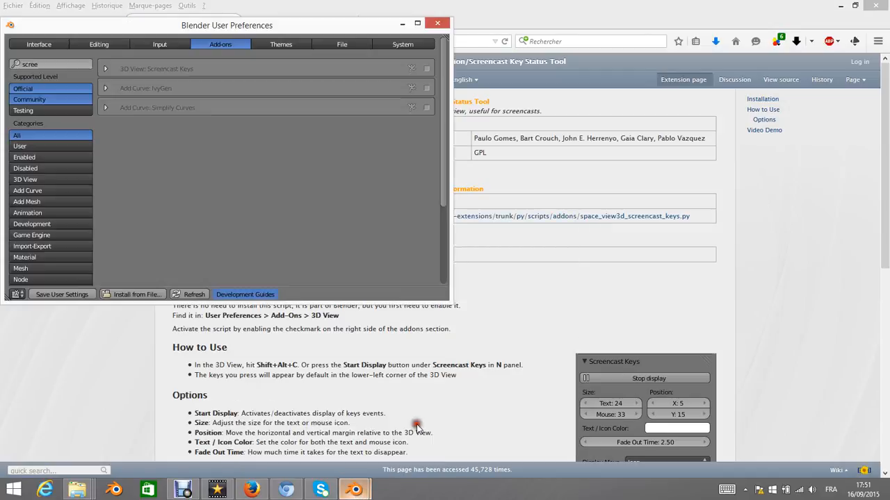
click(126, 295)
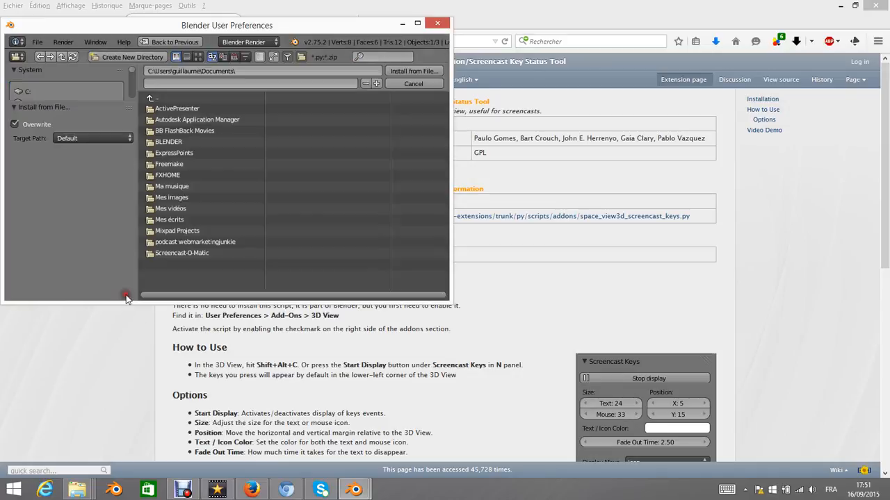
click(178, 139)
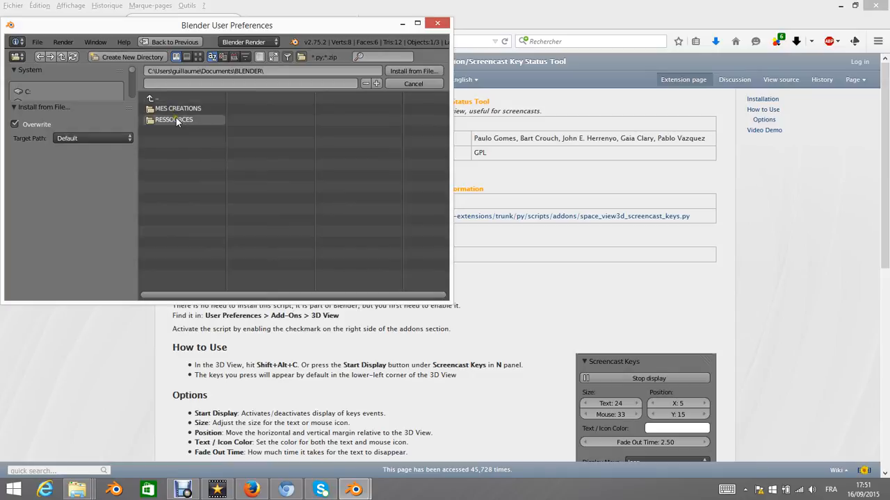
click(175, 119)
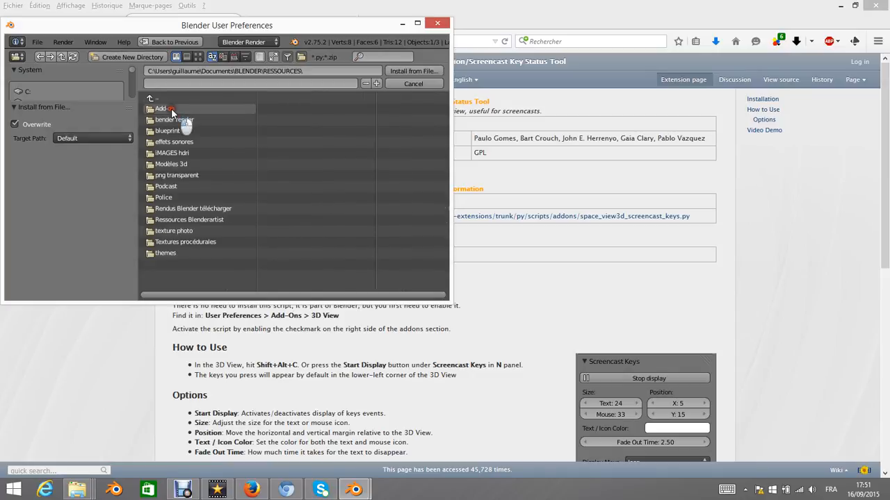
click(171, 109)
drag(212, 296, 295, 297)
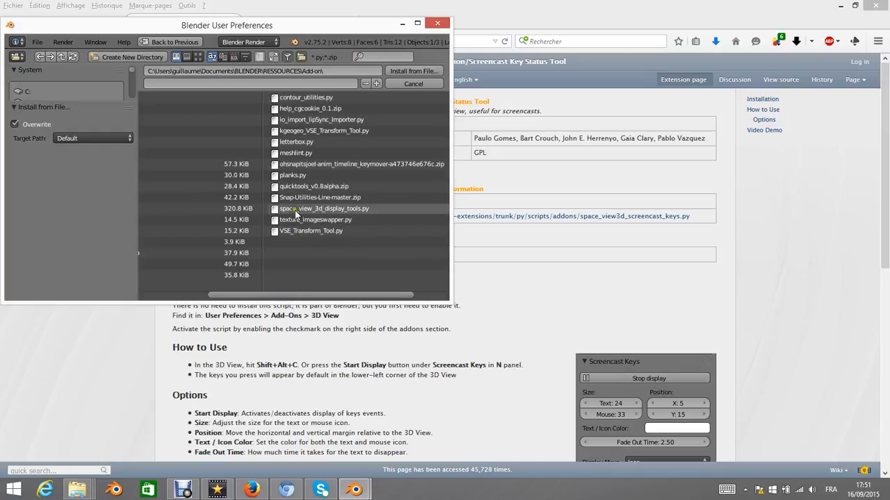
drag(318, 297, 150, 299)
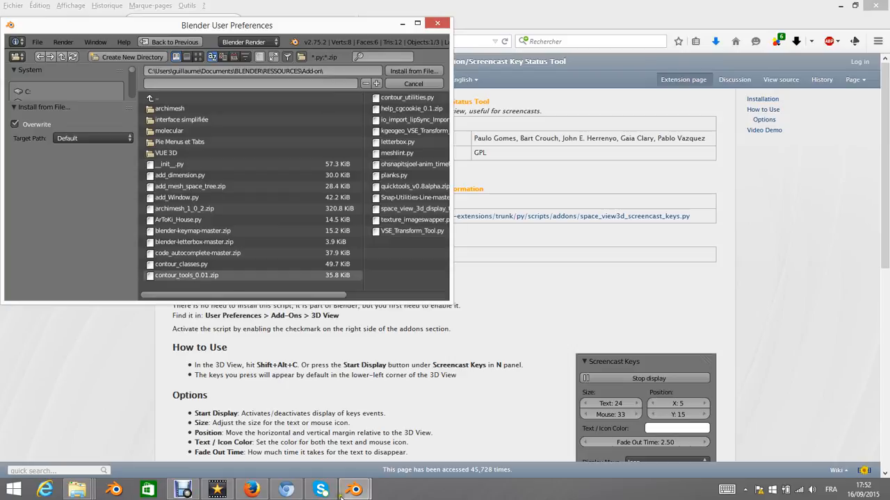
Step: Bring up the main Blender window to view the sketched mouse and text, and return to the User Preferences window
mouse_move(354, 490)
click(308, 445)
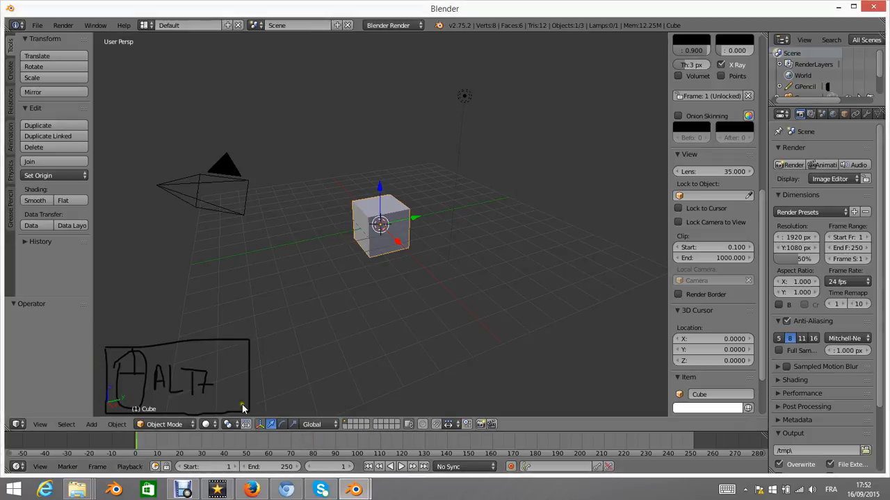
mouse_move(356, 490)
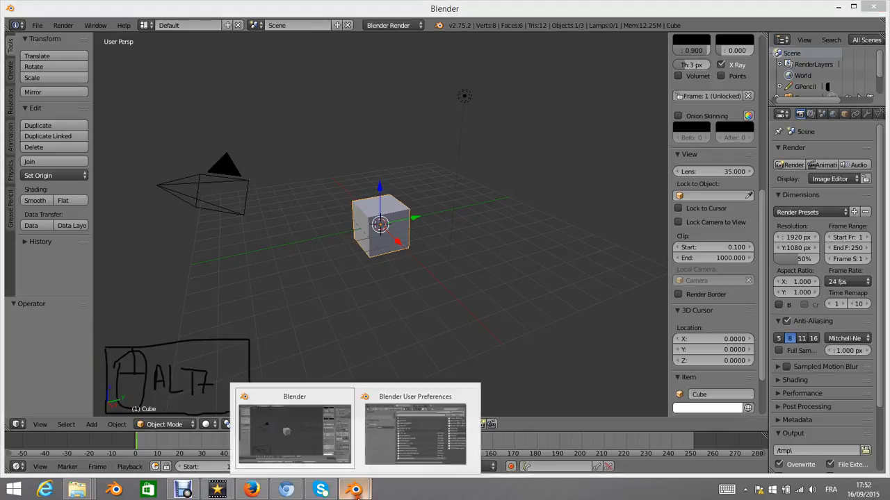
click(403, 432)
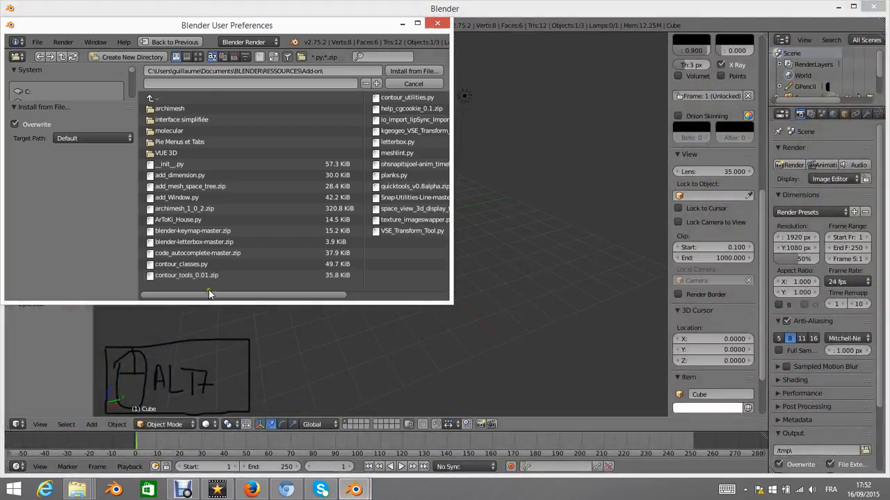
Step: Install space_view3d_screencast_keys.py from the VUE 3D folder and enable the 3D View: Screencast Keys add-on
click(203, 153)
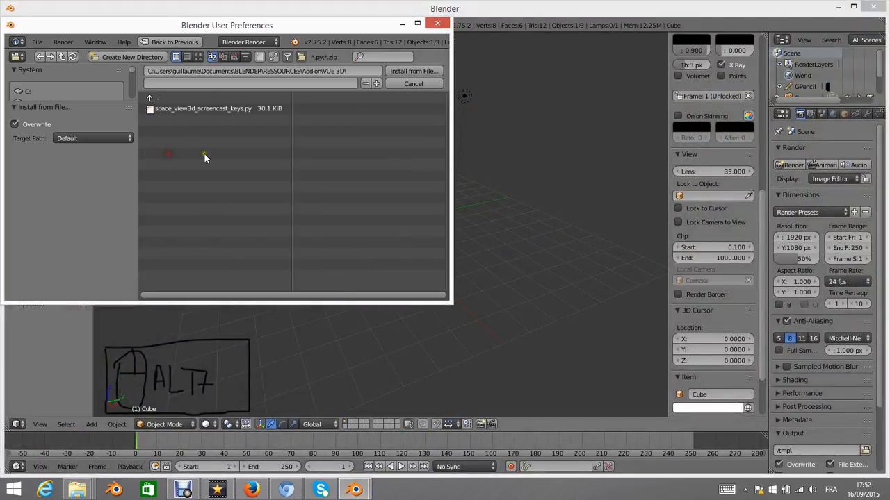
click(187, 108)
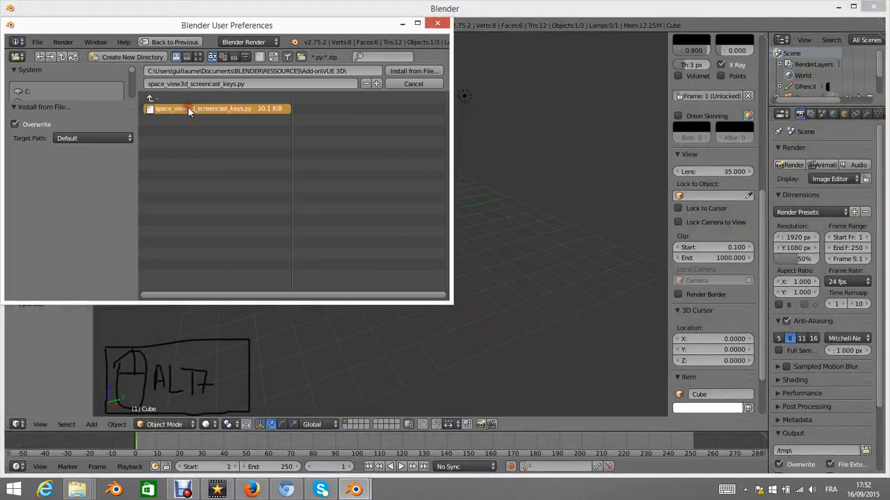
click(416, 73)
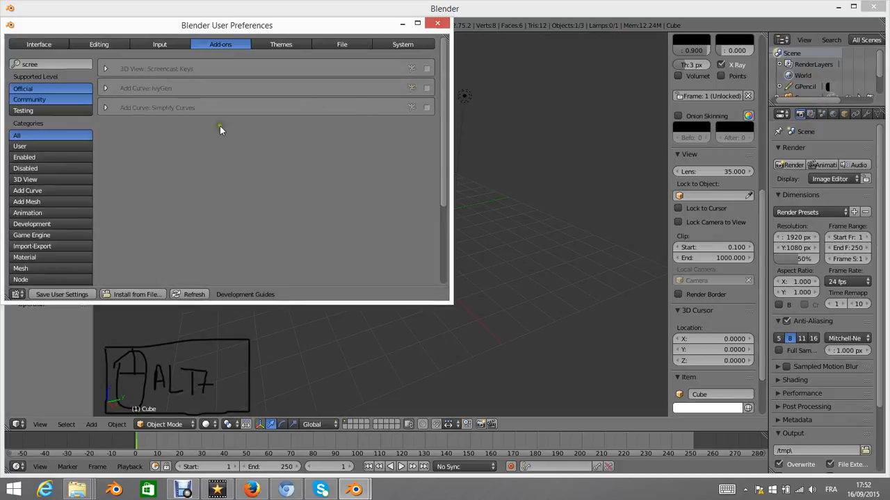
click(428, 69)
click(439, 25)
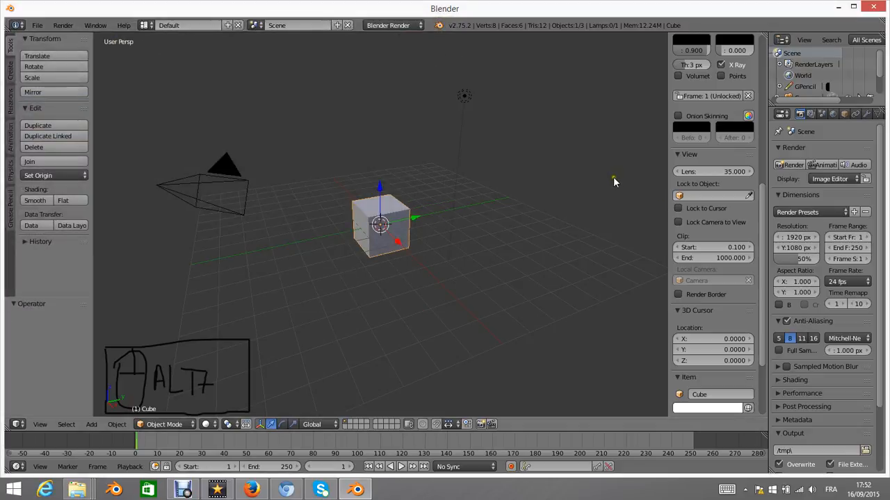
Step: Start the Screencast Keys display in the 3D view, with text size 47, mouse size 83 and X position 6
scroll(711, 160, down, 4)
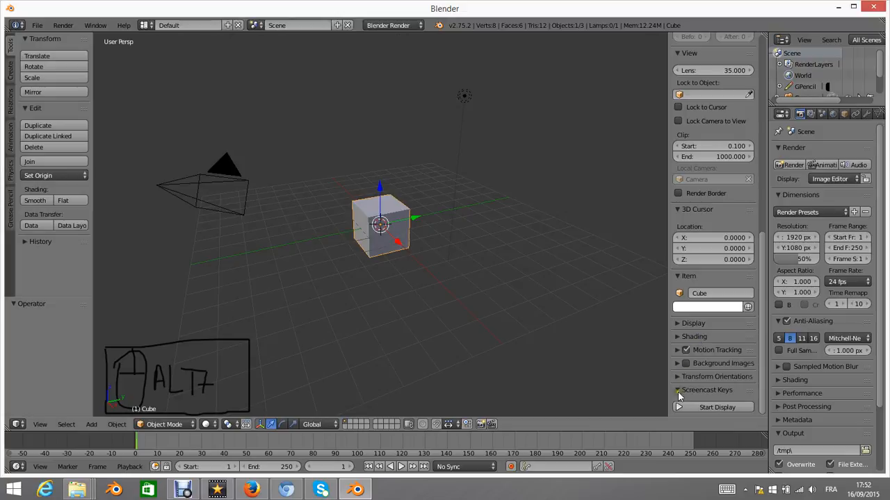
key(n)
key(n)
key(n)
key(n)
click(723, 407)
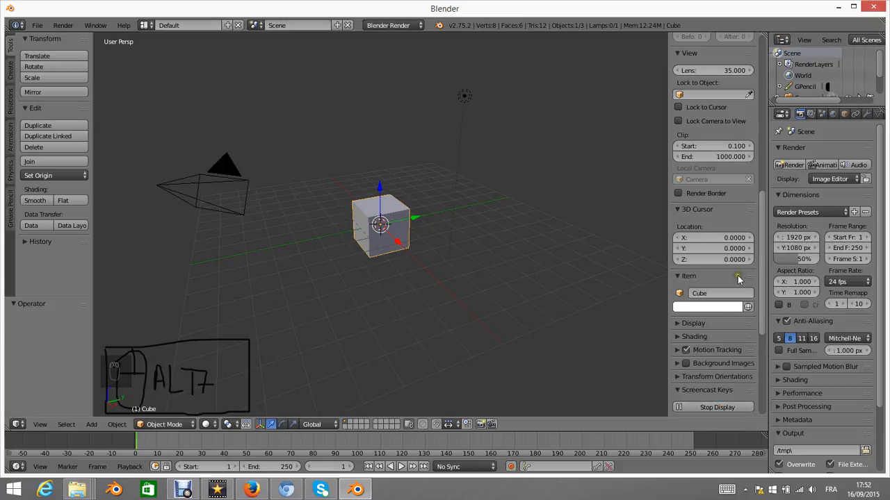
scroll(738, 275, down, 5)
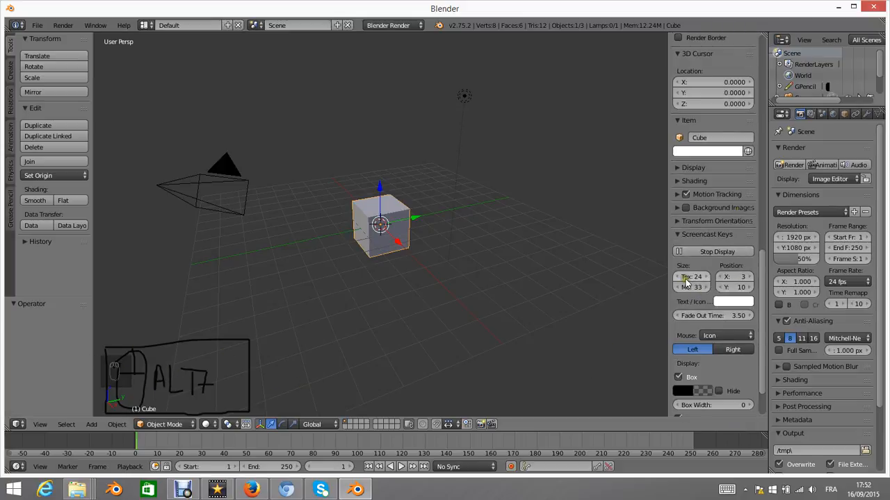
drag(685, 281, 709, 281)
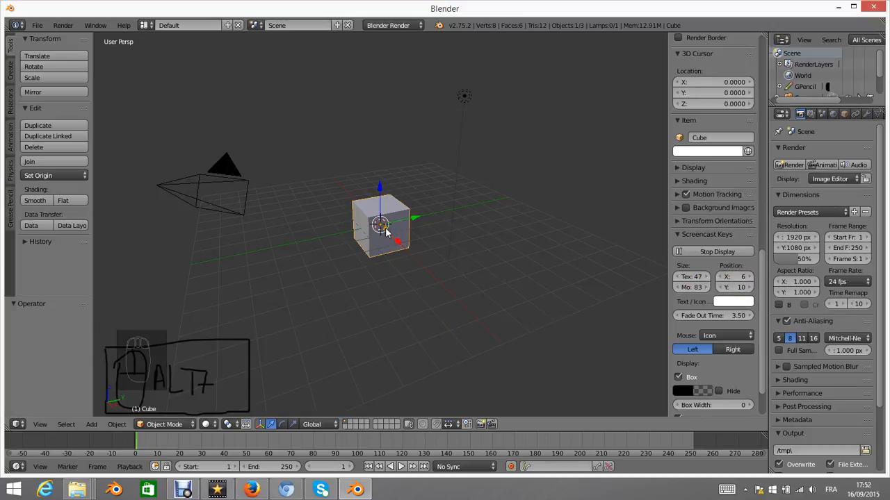
Step: Transform the cube: move it about -1.1, -2.03, 0.36, scale it about 2.8 times and rotate it about 27.9°
key(g)
right_click(336, 237)
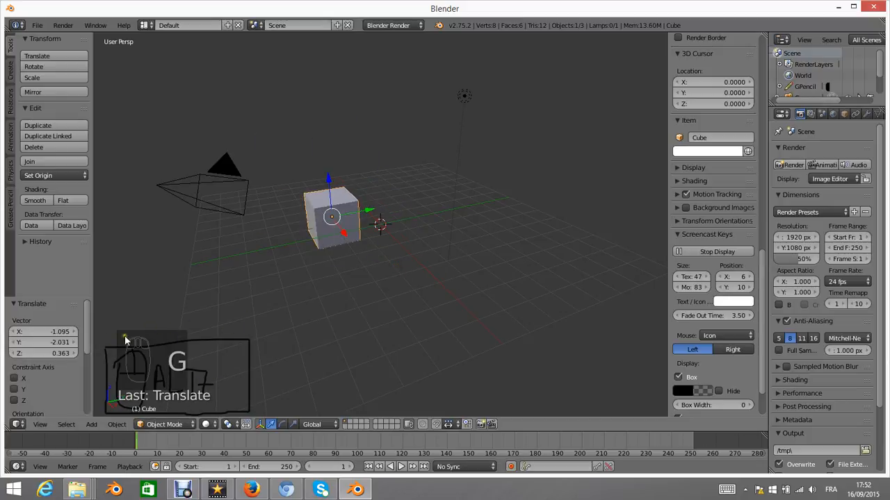
key(s)
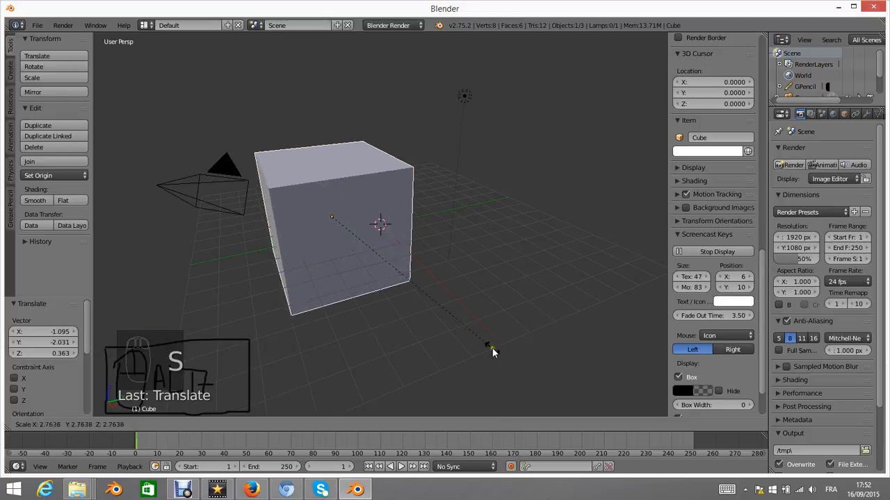
click(488, 352)
key(r)
click(360, 306)
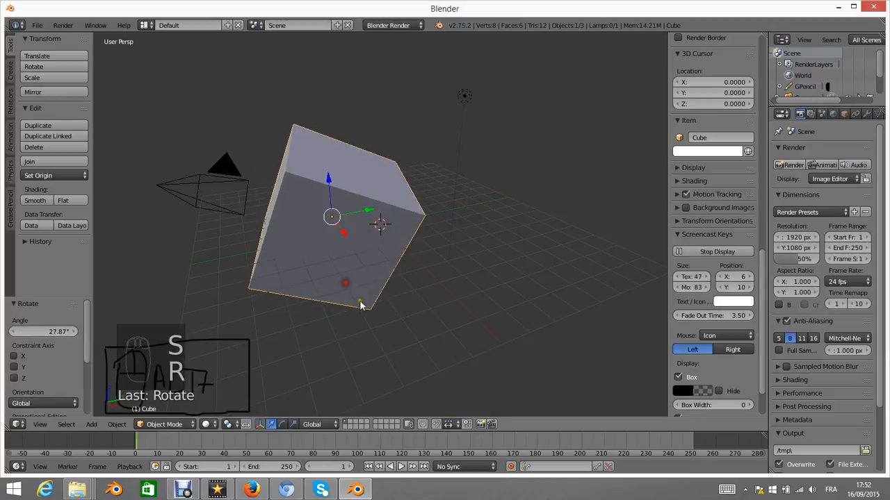
Step: Add four parallel loop cuts around the cube in Edit Mode and slide them toward its upper face
key(Tab)
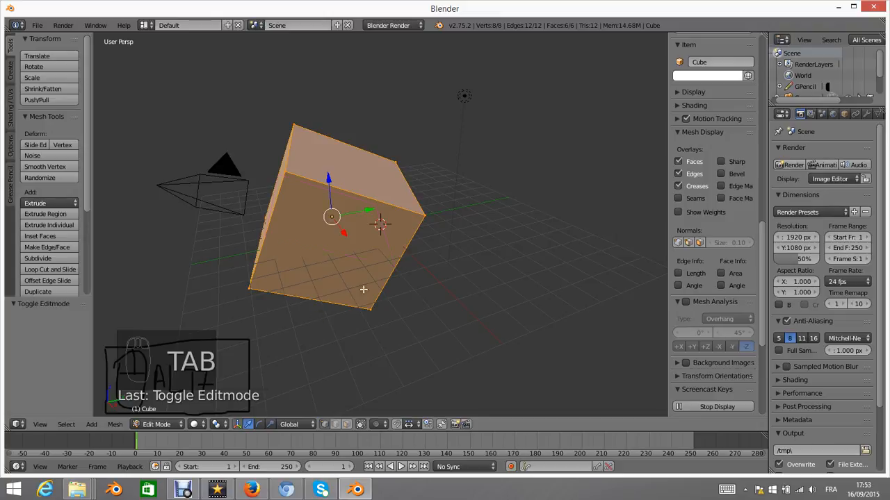
key(ctrl+r)
scroll(392, 267, up, 3)
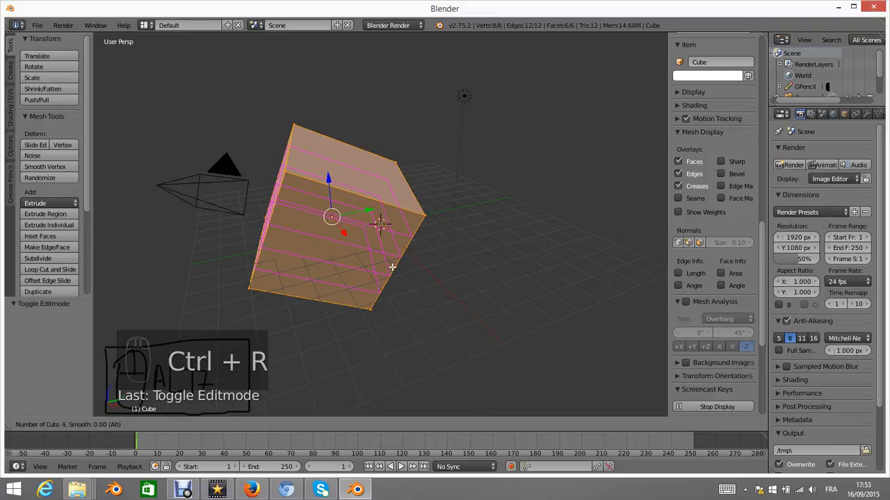
click(392, 267)
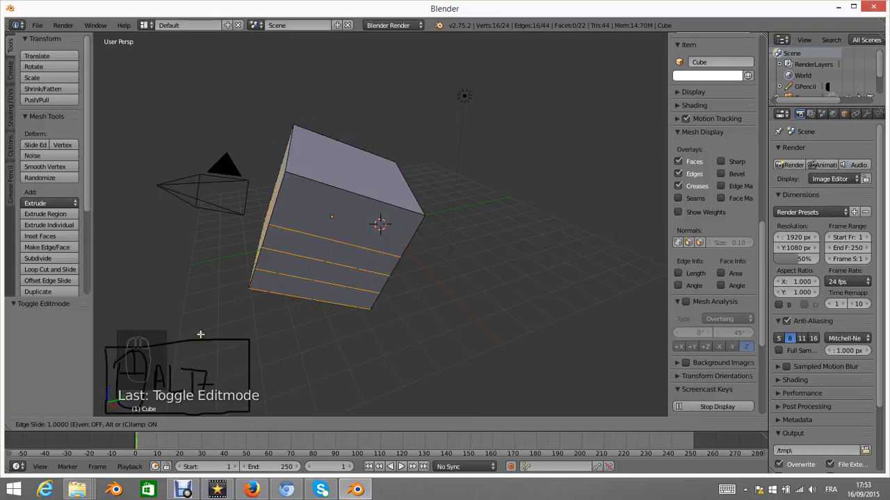
right_click(224, 195)
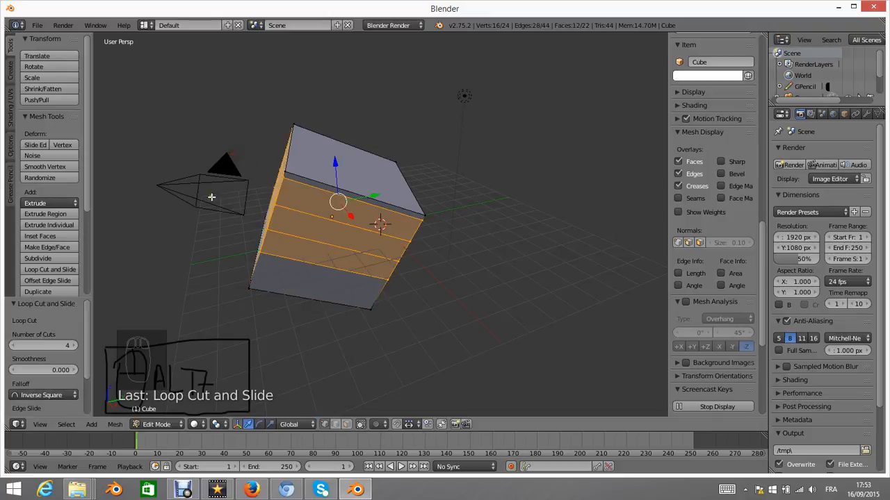
Step: Place the 3D cursor in the empty space between the cube and the grid's edge, and select a vertex on the cube's narrow side
click(184, 260)
right_click(245, 210)
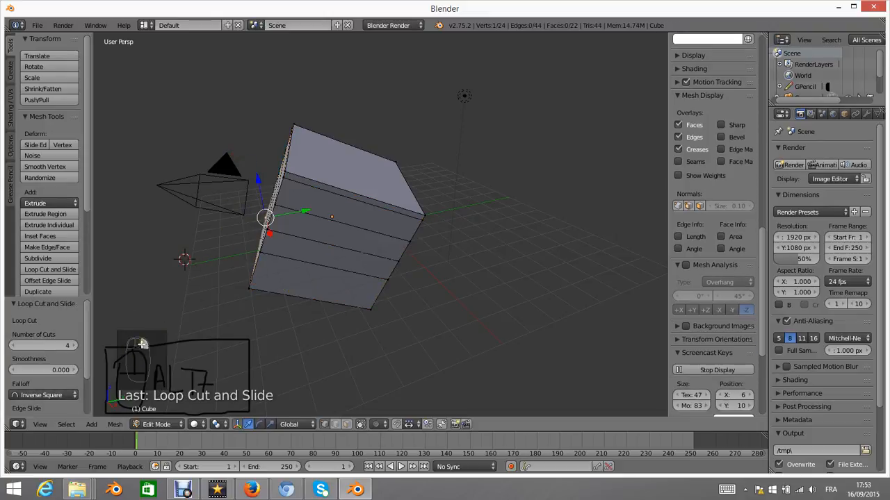
scroll(378, 266, up, 6)
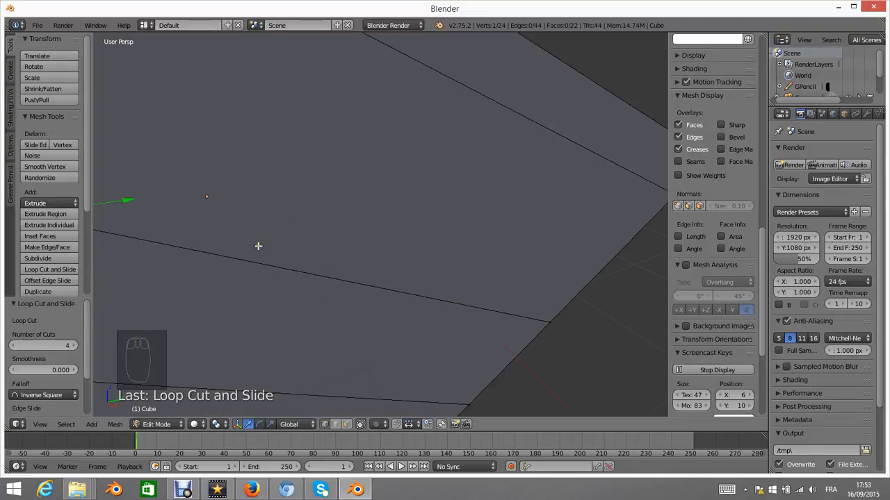
scroll(222, 258, down, 6)
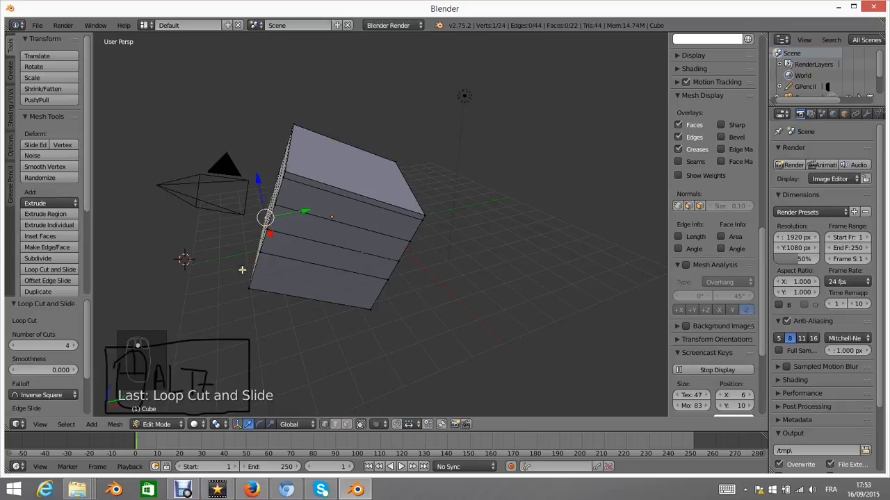
scroll(242, 269, down, 3)
scroll(255, 265, up, 2)
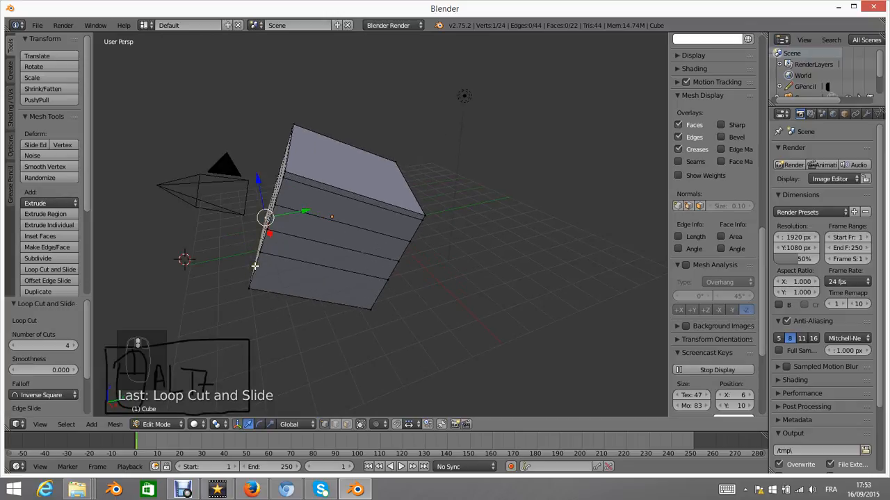